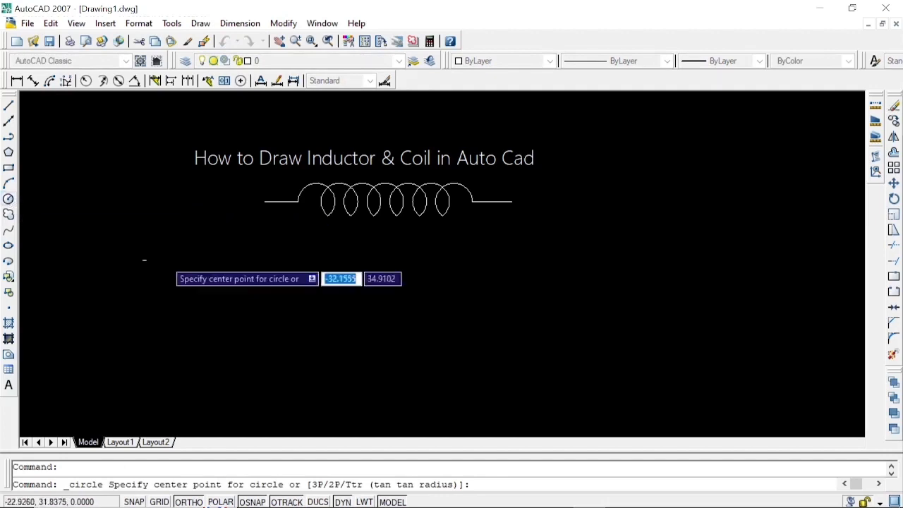
Step: Draw a circle with a radius of 4 below the sample inductor symbol
{"action": "left_click", "coordinate": [309, 273]}
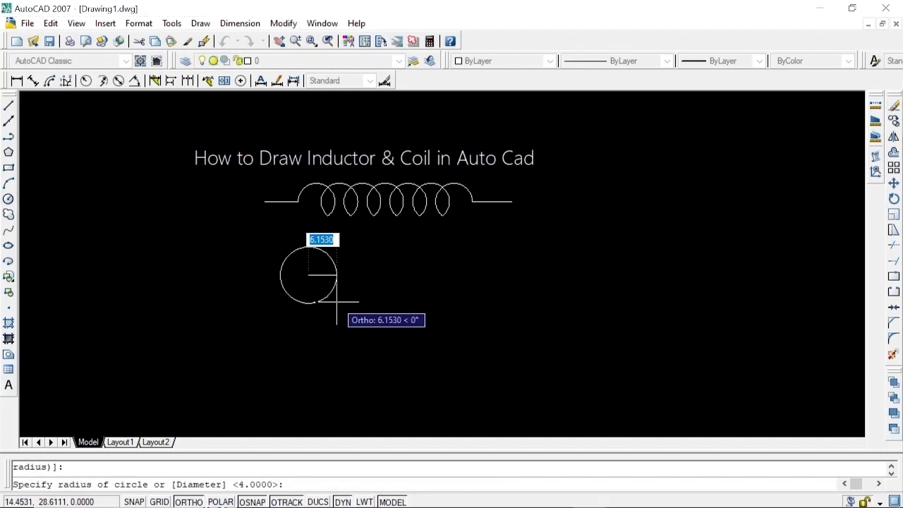
{"action": "type", "text": "4"}
{"action": "key", "text": "Return"}
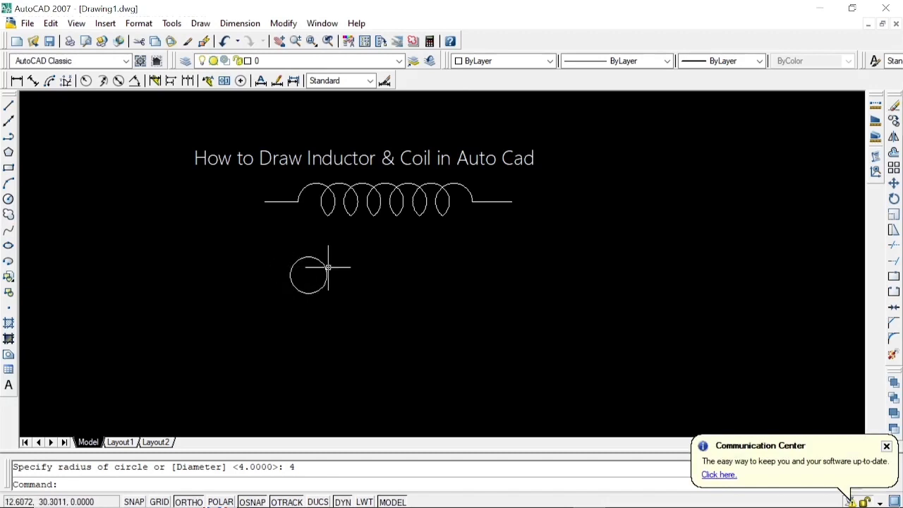
Step: Array the circle rectangularly in 1 row and 8 columns with a column offset of 5
{"action": "left_click", "coordinate": [325, 267]}
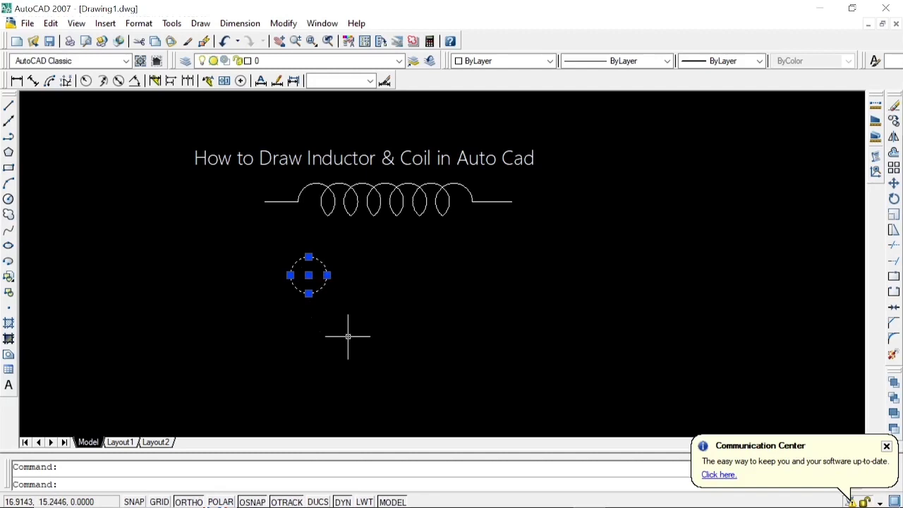
{"action": "type", "text": "array"}
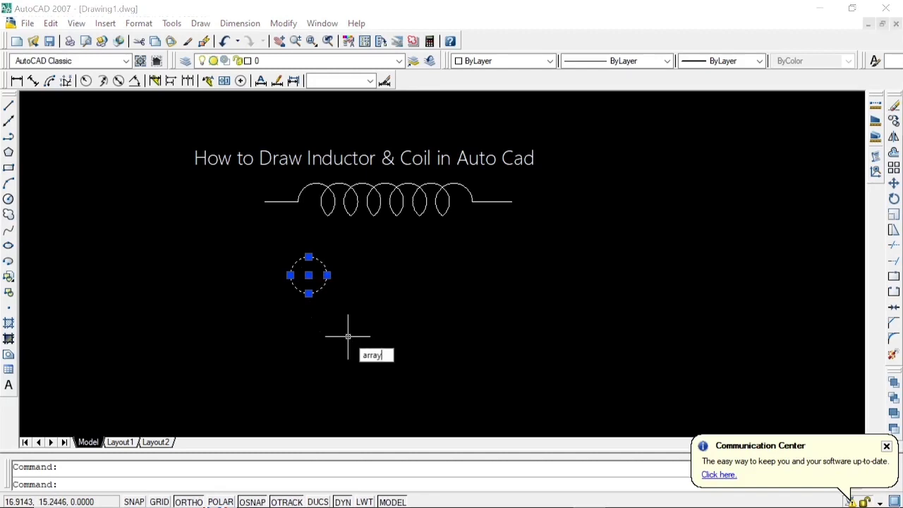
{"action": "key", "text": "Return"}
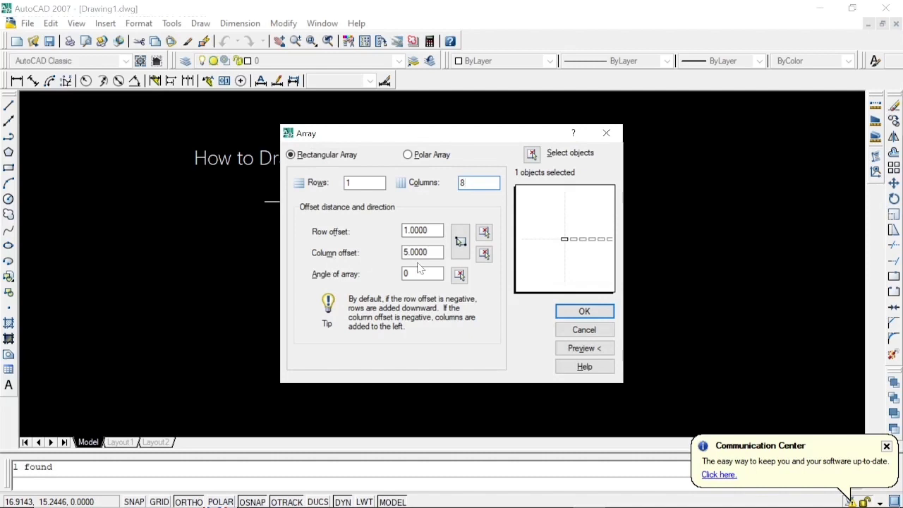
{"action": "left_click", "coordinate": [583, 311]}
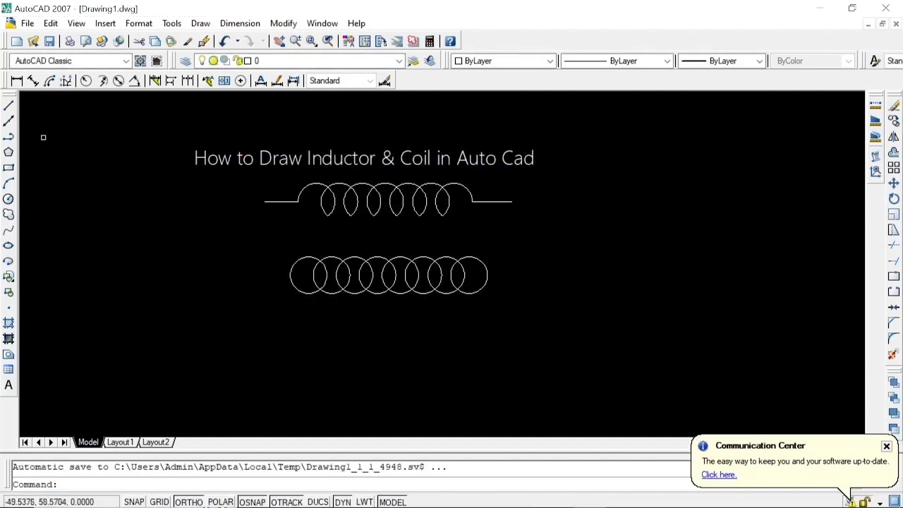
Step: Draw two horizontal lines from the first circle's centre, one through the row past the last circle and one extending left beyond the row
{"action": "left_click", "coordinate": [8, 105]}
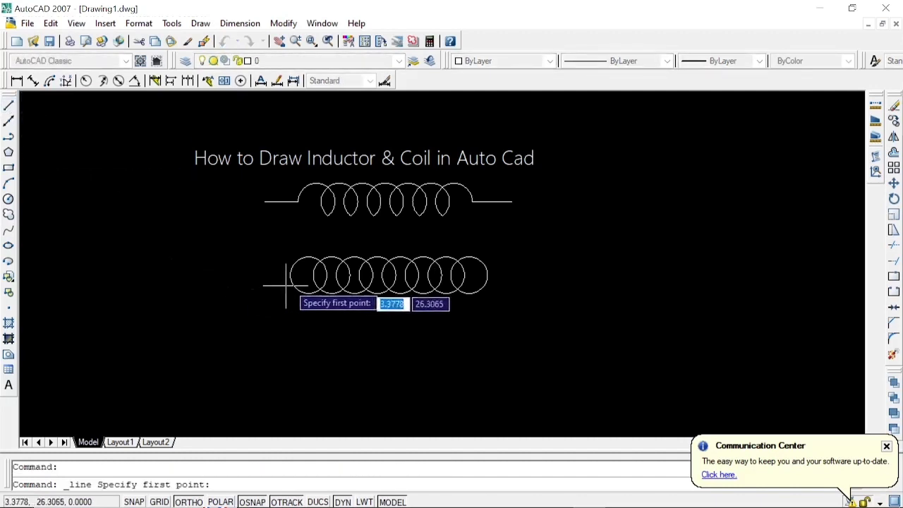
{"action": "left_click", "coordinate": [308, 275]}
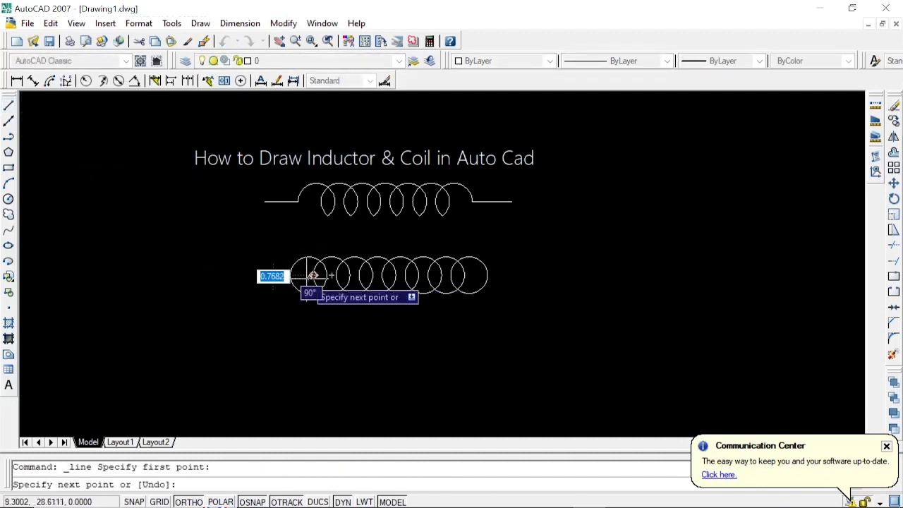
{"action": "left_click", "coordinate": [525, 274]}
{"action": "key", "text": "Return"}
{"action": "key", "text": "Return"}
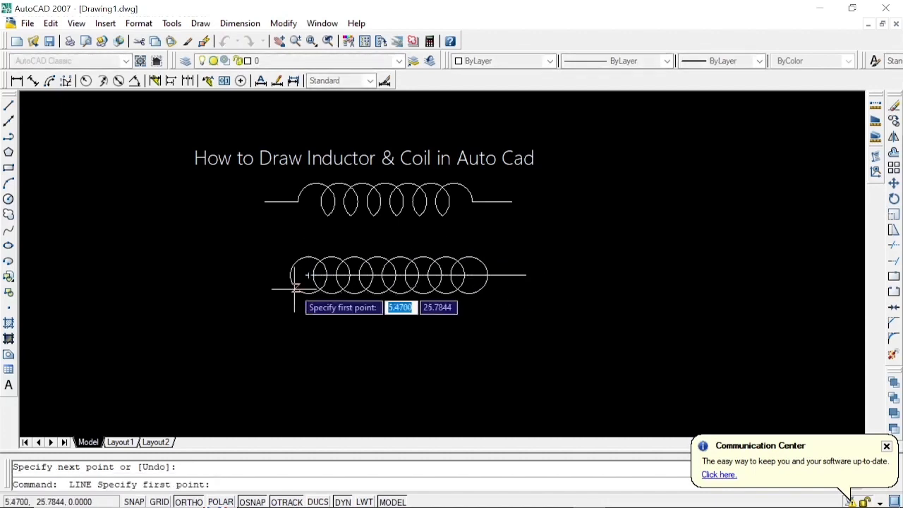
{"action": "left_click", "coordinate": [242, 275]}
{"action": "key", "text": "Return"}
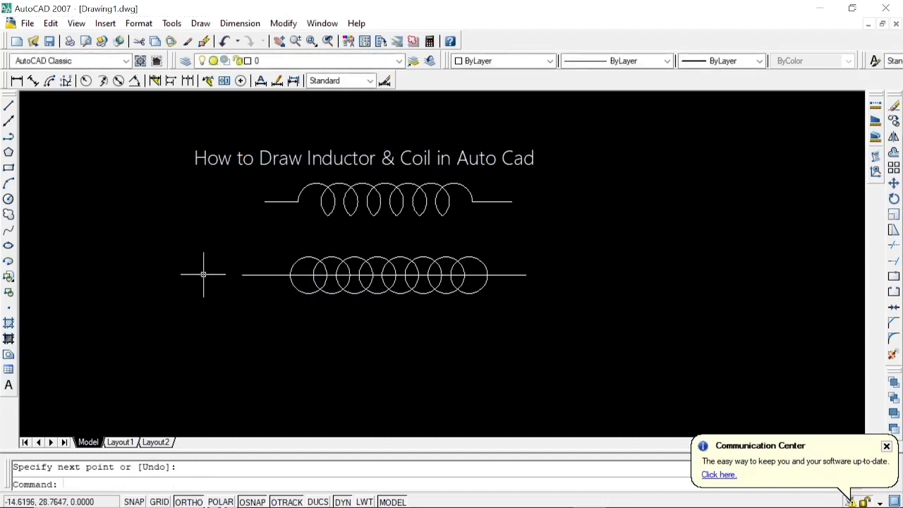
Step: Trim away the outer lower arcs of all eight circles, using the circles and horizontal lines as cutting edges
{"action": "left_click", "coordinate": [226, 244]}
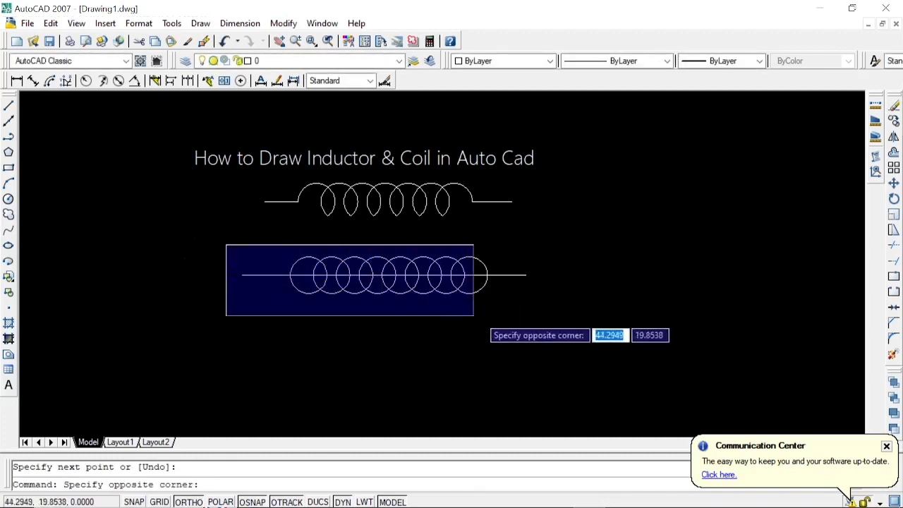
{"action": "left_click", "coordinate": [567, 336]}
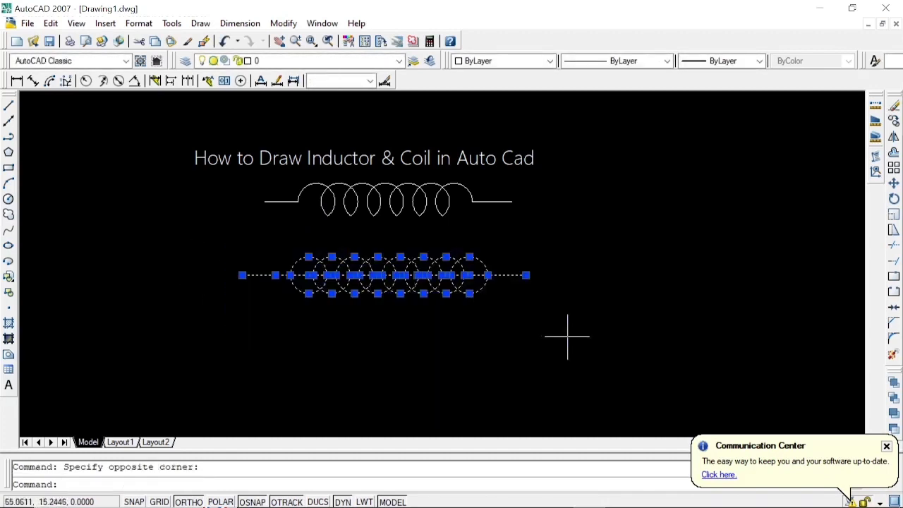
{"action": "left_click", "coordinate": [893, 245]}
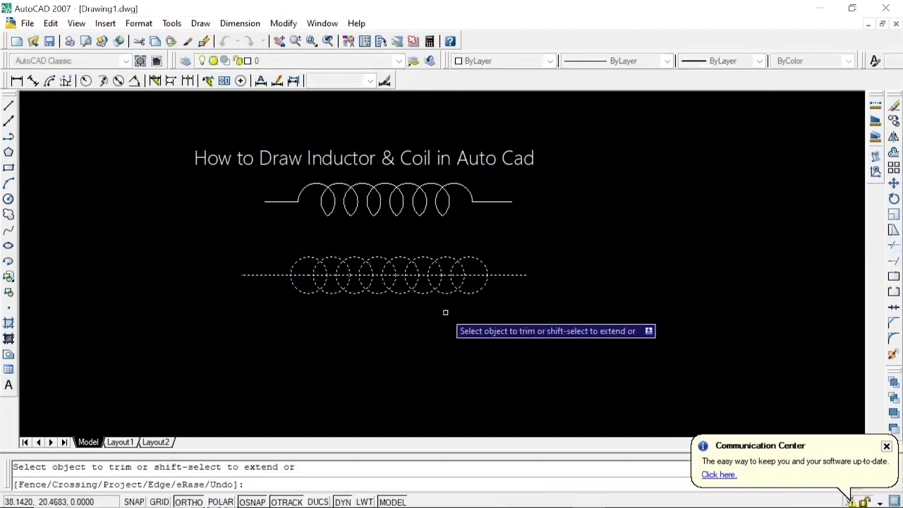
{"action": "scroll", "coordinate": [442, 313], "scroll_direction": "up", "scroll_amount": 2}
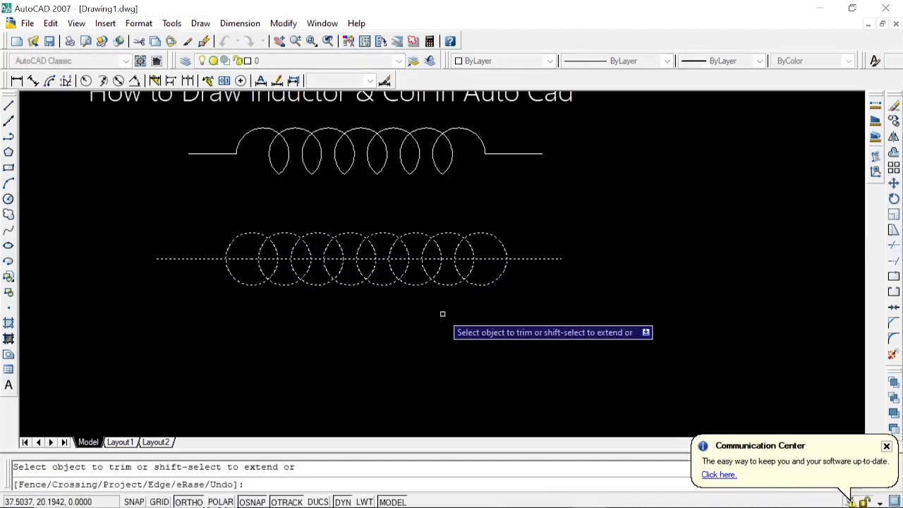
{"action": "left_click", "coordinate": [483, 286]}
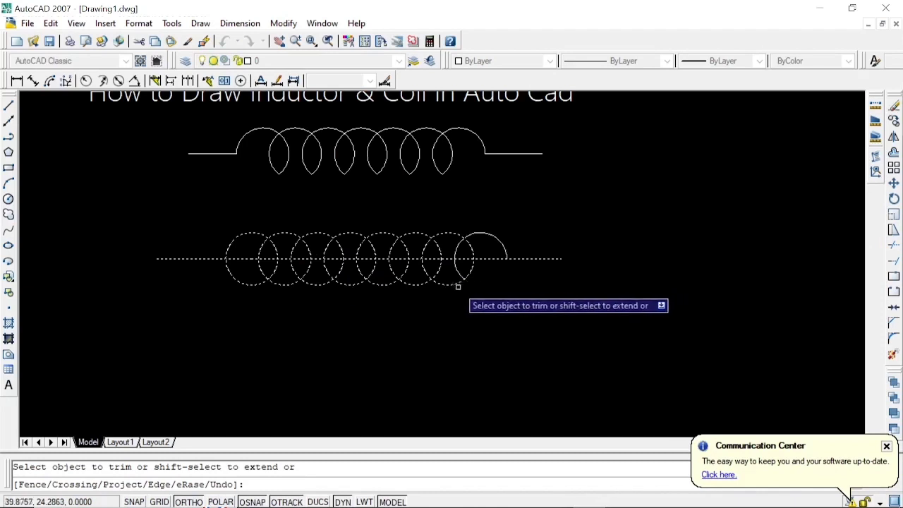
{"action": "left_click", "coordinate": [456, 284]}
{"action": "left_click", "coordinate": [417, 286]}
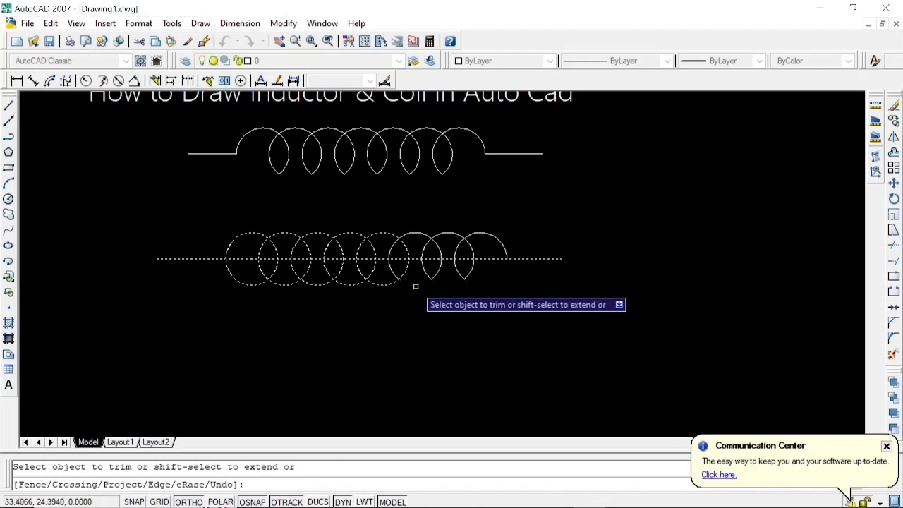
{"action": "left_click", "coordinate": [381, 284]}
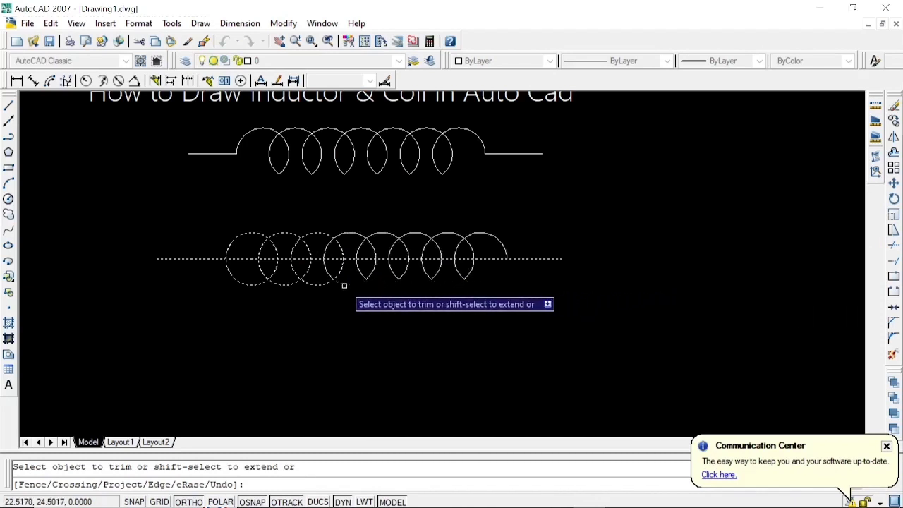
{"action": "left_click", "coordinate": [318, 284]}
{"action": "left_click", "coordinate": [312, 282]}
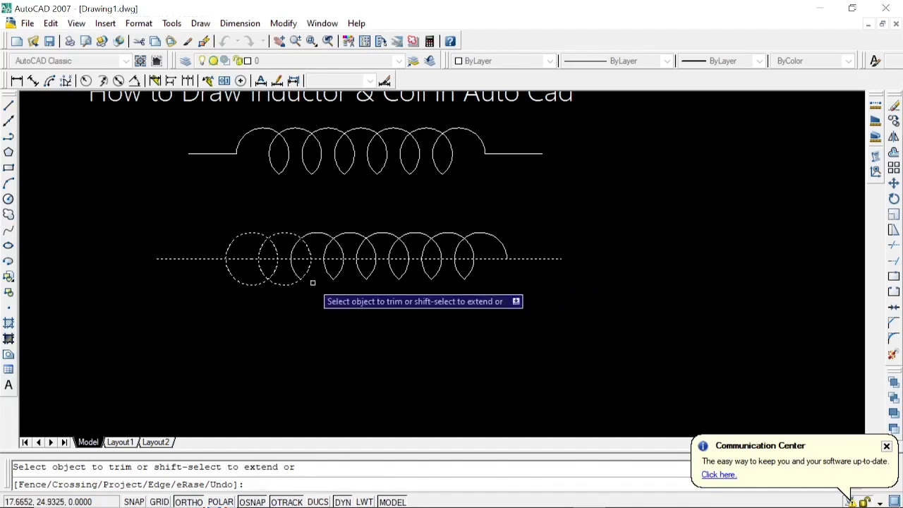
{"action": "left_click", "coordinate": [291, 284]}
{"action": "left_click", "coordinate": [256, 286]}
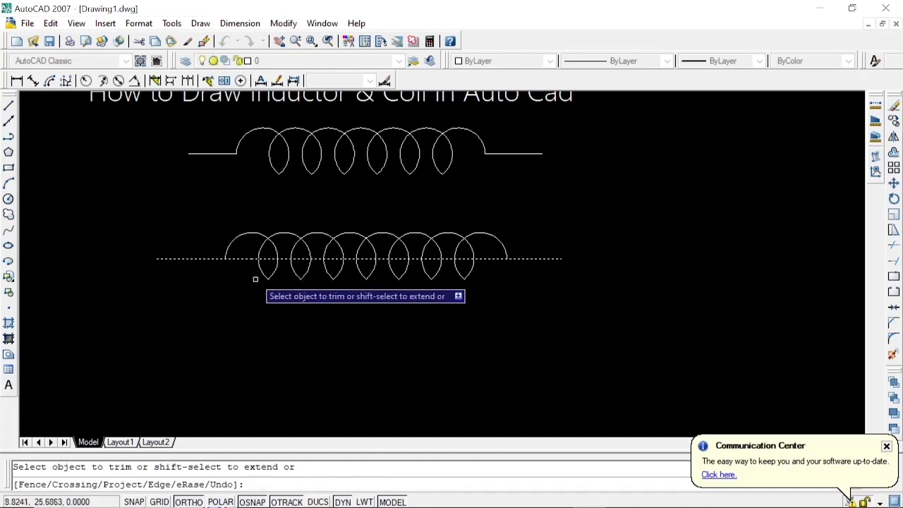
Step: Trim the horizontal line segments inside the coil, leaving only the straight leads at both ends
{"action": "left_click", "coordinate": [240, 259]}
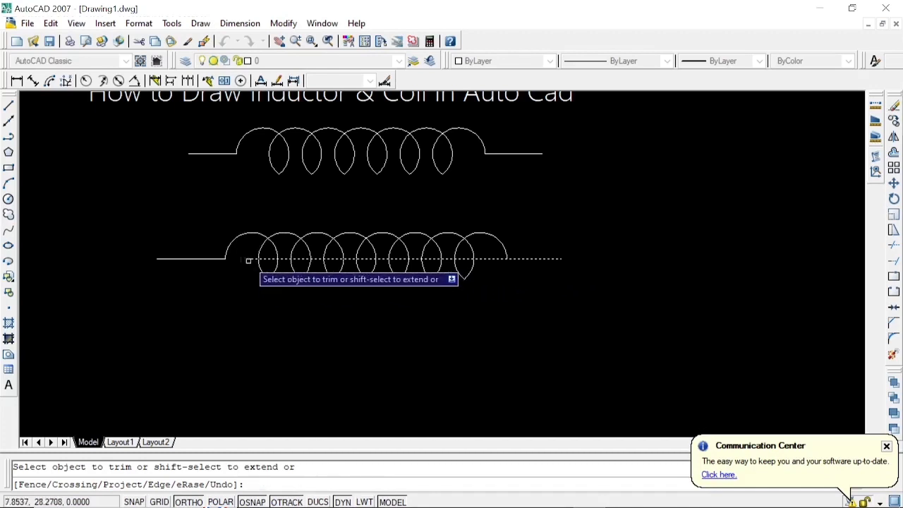
{"action": "left_click", "coordinate": [249, 259]}
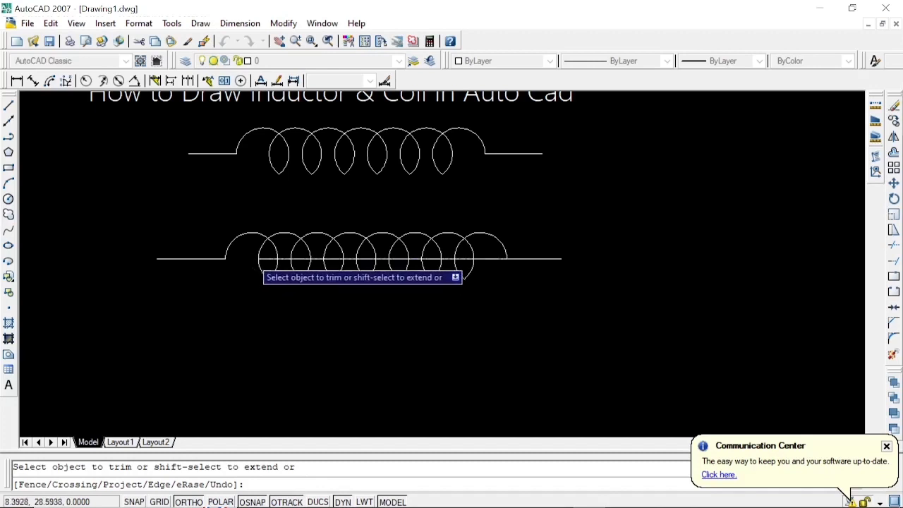
{"action": "left_click", "coordinate": [300, 261]}
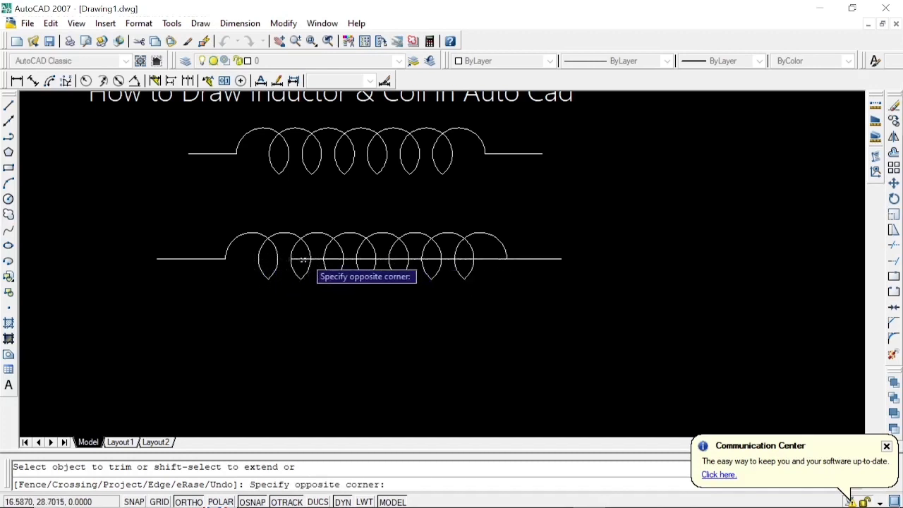
{"action": "left_click", "coordinate": [303, 261]}
{"action": "left_click", "coordinate": [314, 259]}
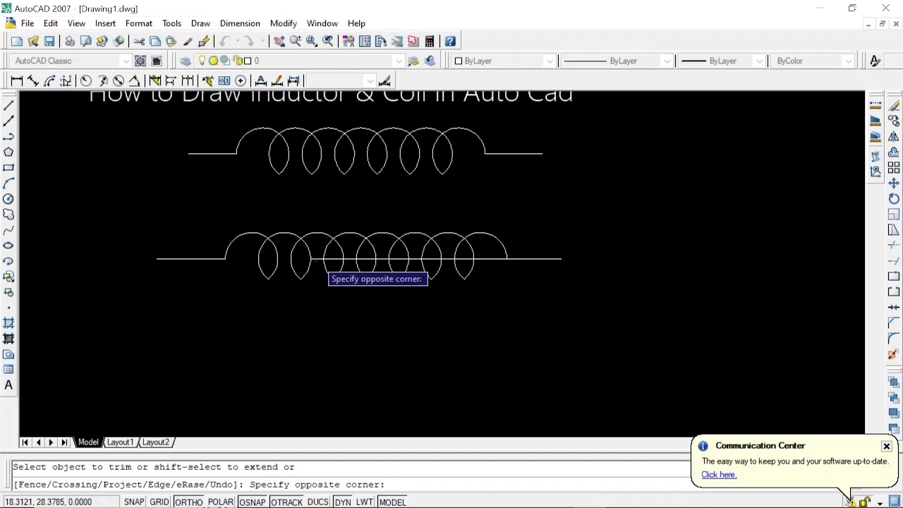
{"action": "left_click", "coordinate": [316, 260]}
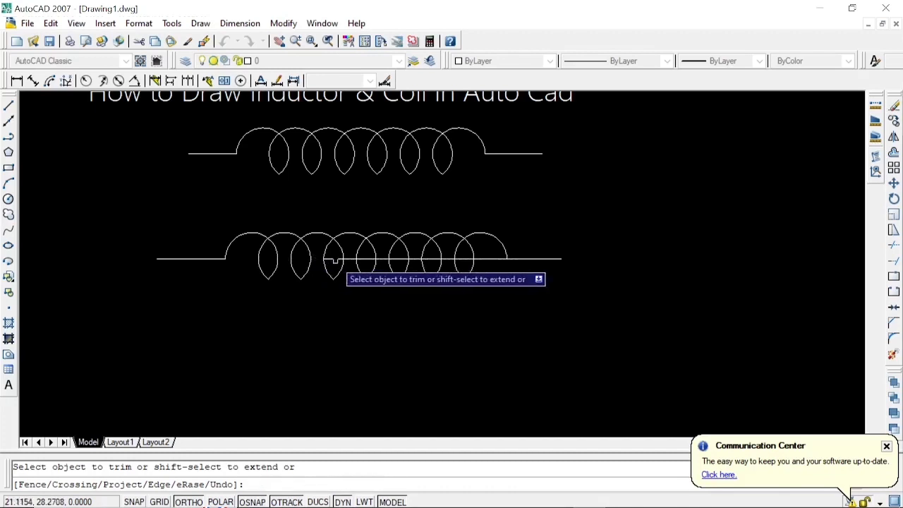
{"action": "left_click", "coordinate": [330, 259]}
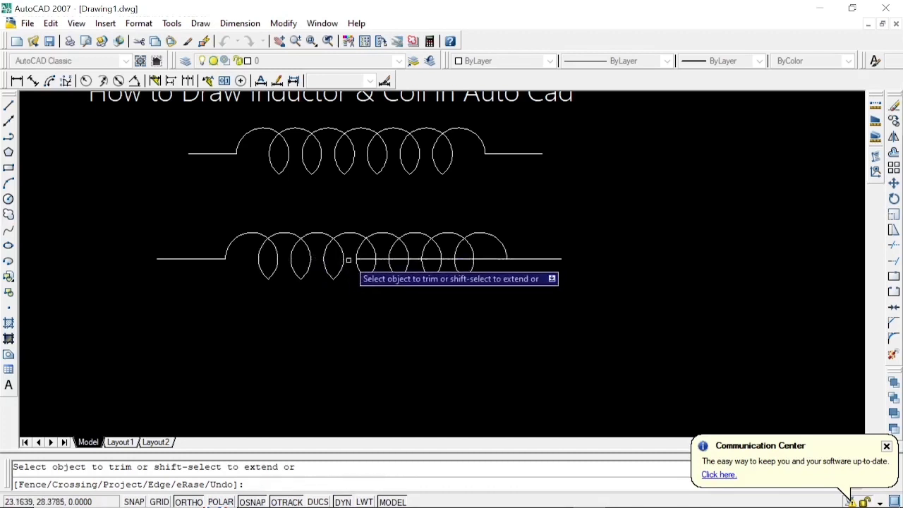
{"action": "left_click", "coordinate": [364, 260]}
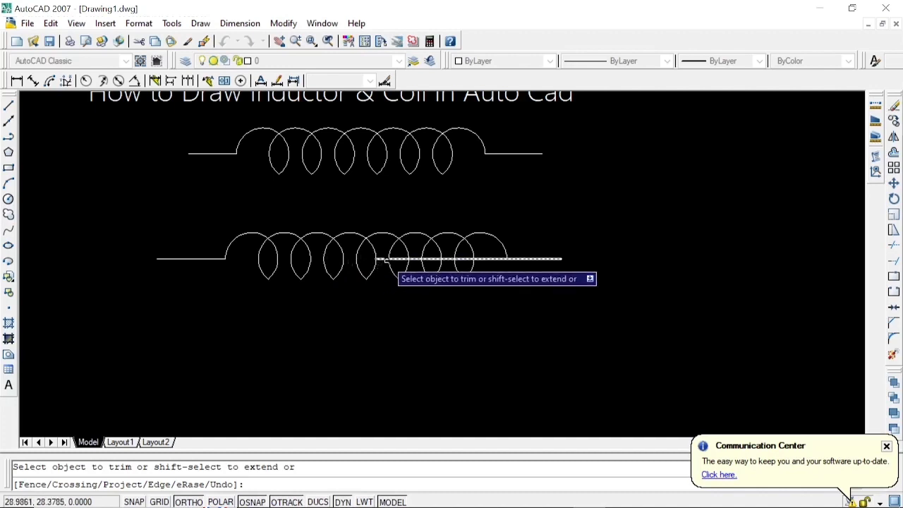
{"action": "left_click", "coordinate": [384, 259]}
{"action": "left_click", "coordinate": [404, 259]}
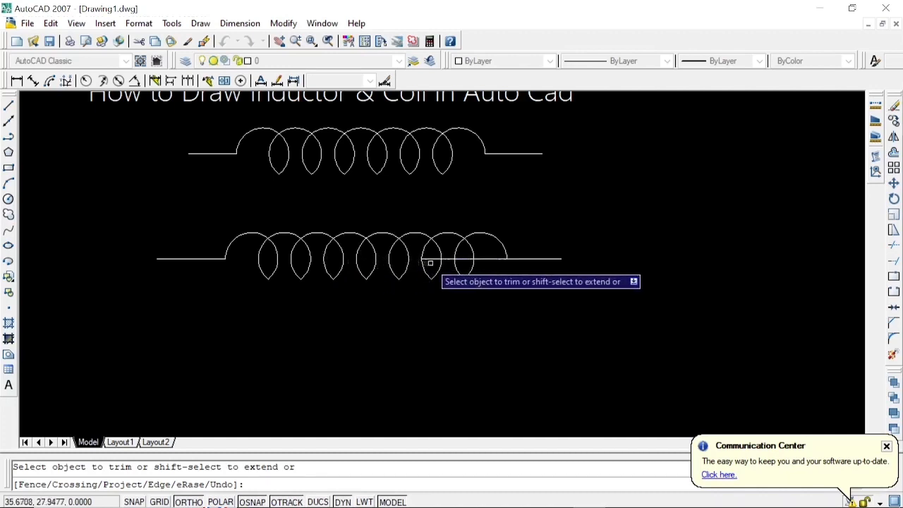
{"action": "left_click", "coordinate": [433, 259]}
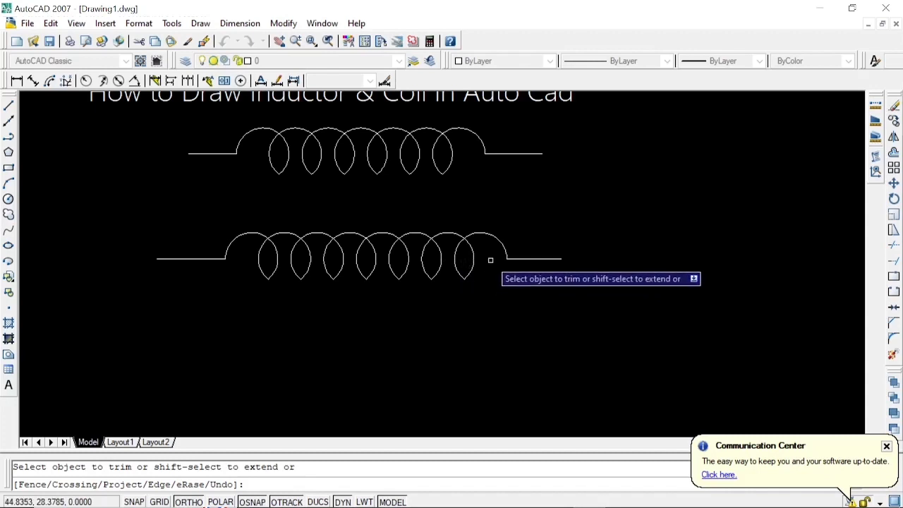
{"action": "scroll", "coordinate": [378, 237], "scroll_direction": "down", "scroll_amount": 2}
{"action": "middle_click_drag", "start_coordinate": [358, 272], "coordinate": [366, 288]}
{"action": "scroll", "coordinate": [303, 274], "scroll_direction": "up", "scroll_amount": 1}
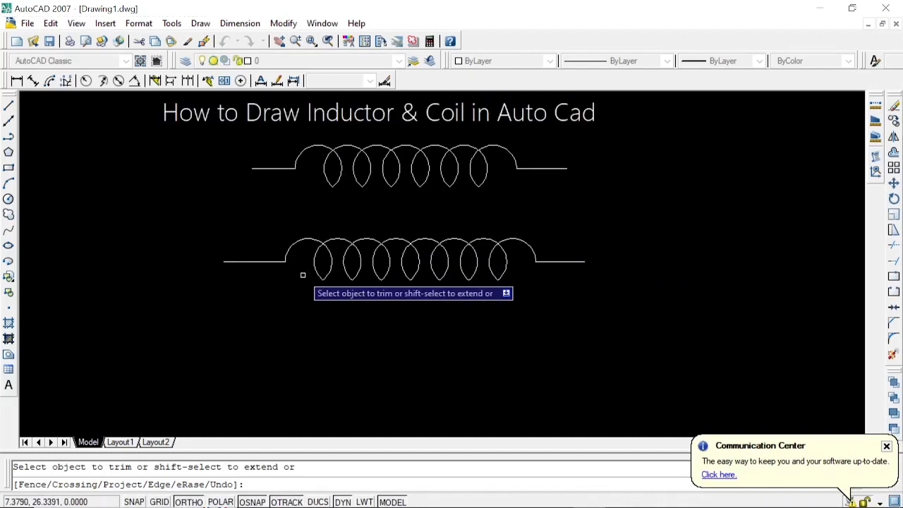
{"action": "key", "text": "Escape"}
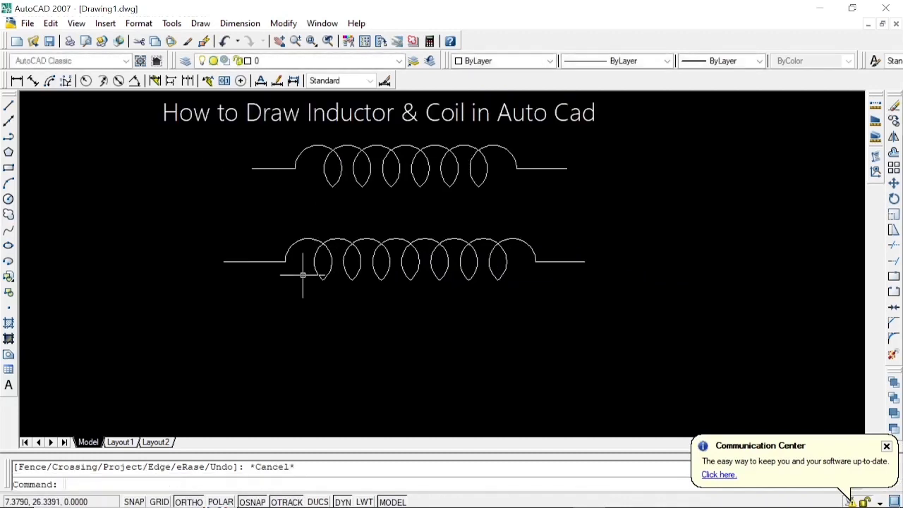
Step: Draw another circle with a radius of 4 below the trimmed coil and select it
{"action": "left_click", "coordinate": [9, 198]}
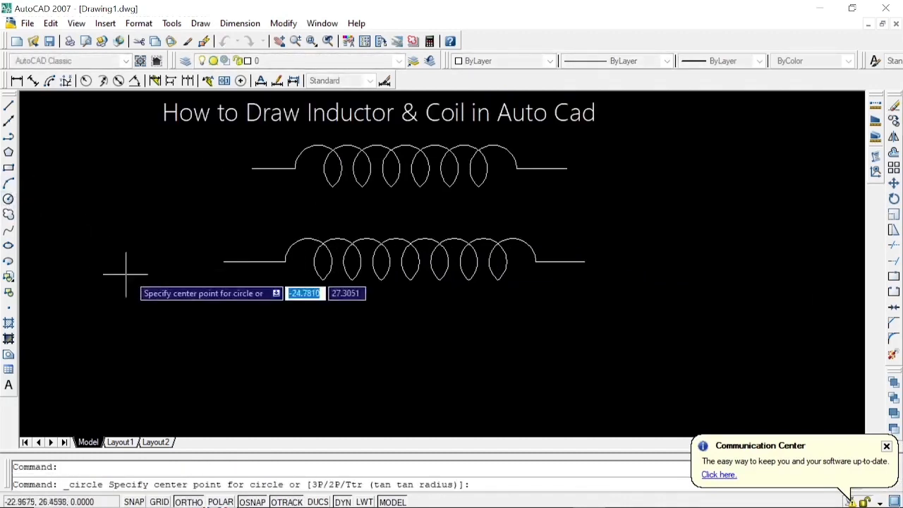
{"action": "left_click", "coordinate": [300, 343]}
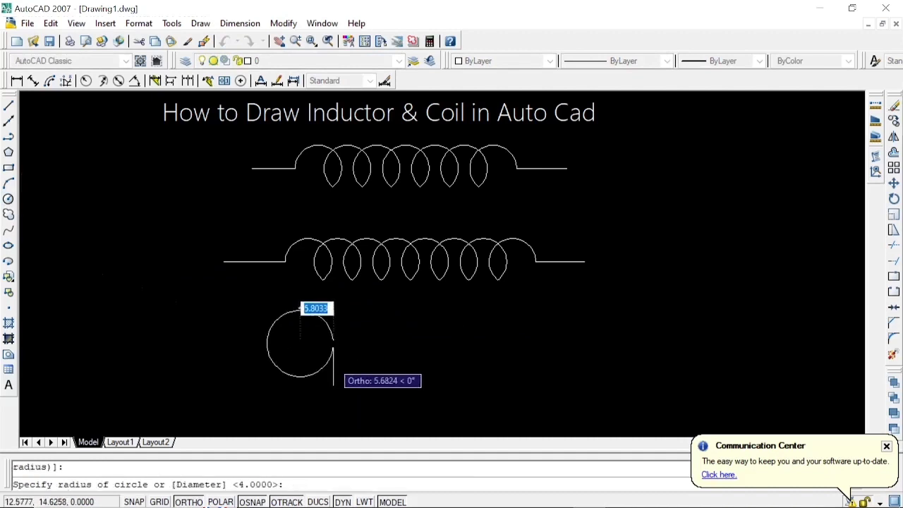
{"action": "type", "text": "4"}
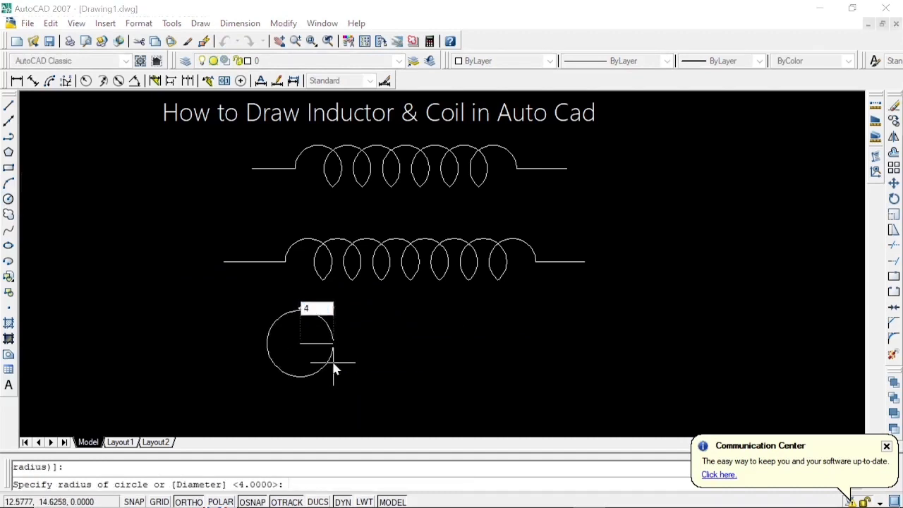
{"action": "key", "text": "Return"}
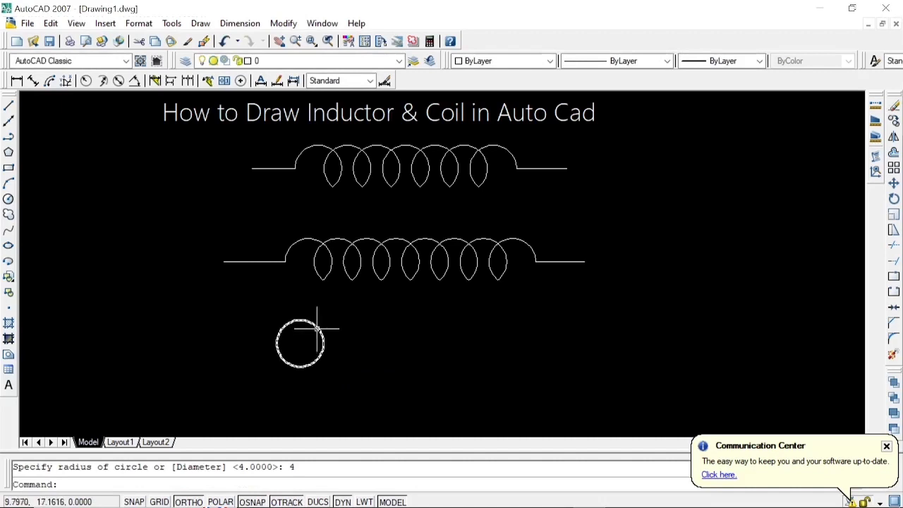
{"action": "left_click", "coordinate": [317, 328]}
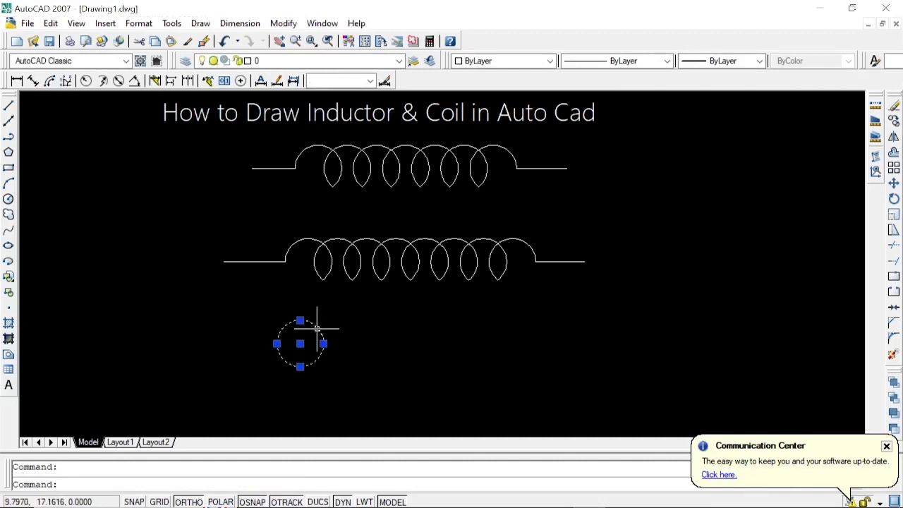
Step: Create a rectangular array of the selected circle with 1 row, 10 columns and a column offset of 5
{"action": "type", "text": "array"}
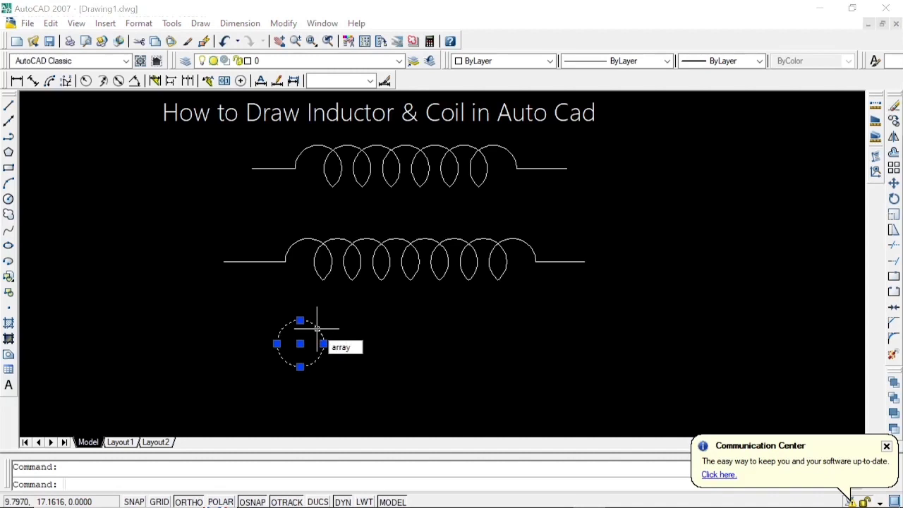
{"action": "key", "text": "Return"}
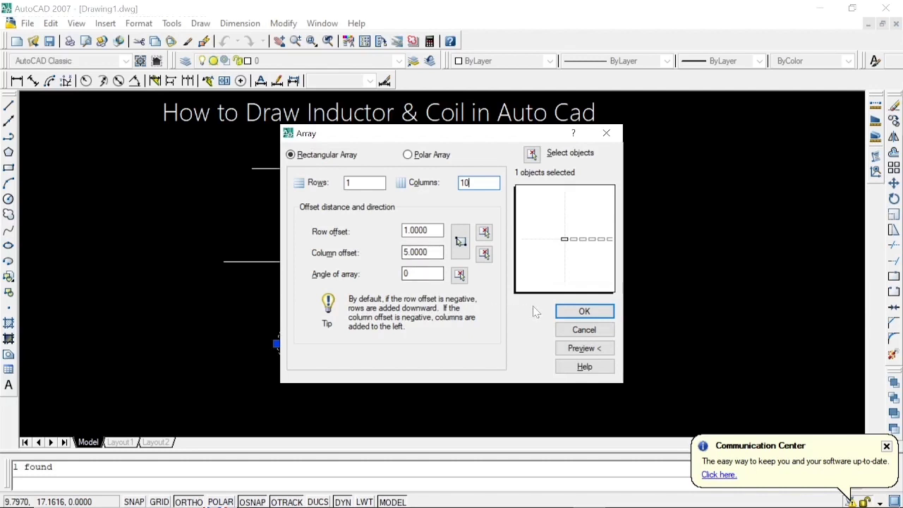
{"action": "left_click", "coordinate": [584, 311]}
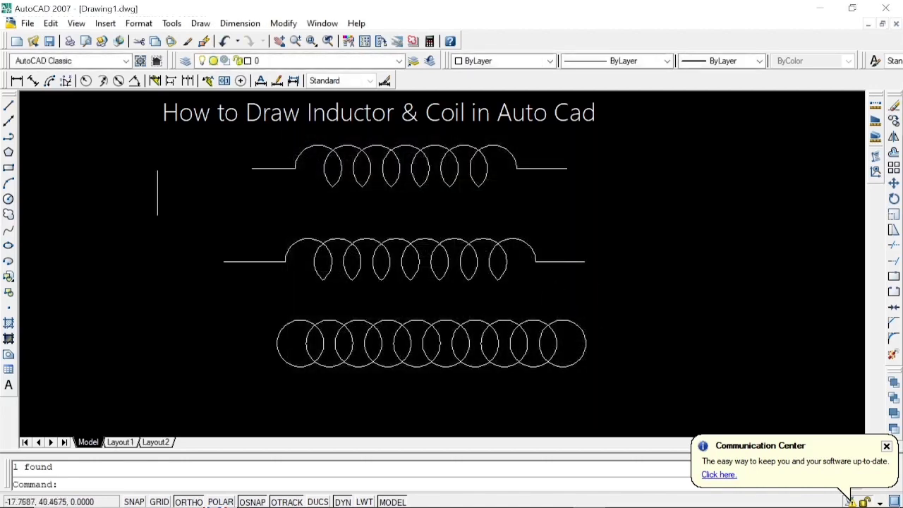
Step: Draw two horizontal lines from the first circle's centre, one about 55 units right past the last circle and one about 12 units left
{"action": "left_click", "coordinate": [8, 106]}
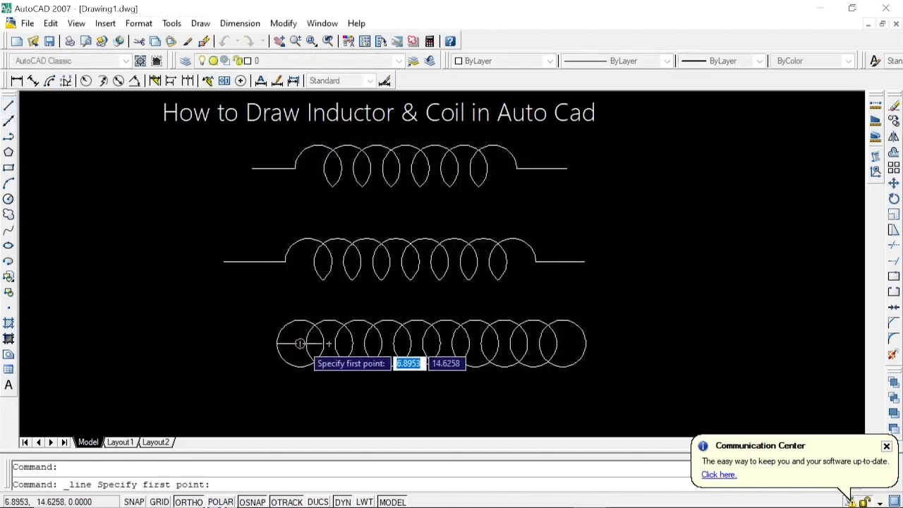
{"action": "left_click", "coordinate": [300, 344]}
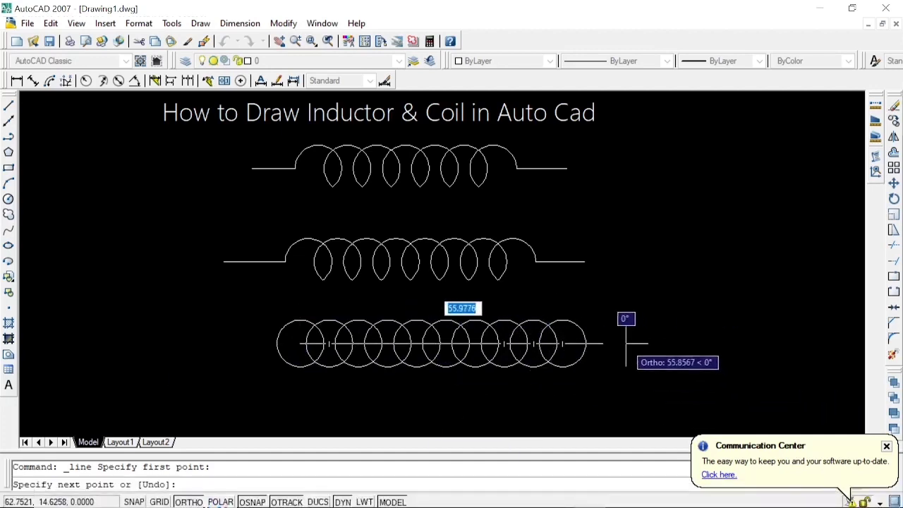
{"action": "left_click", "coordinate": [600, 344]}
{"action": "left_click", "coordinate": [623, 343]}
{"action": "key", "text": "Return"}
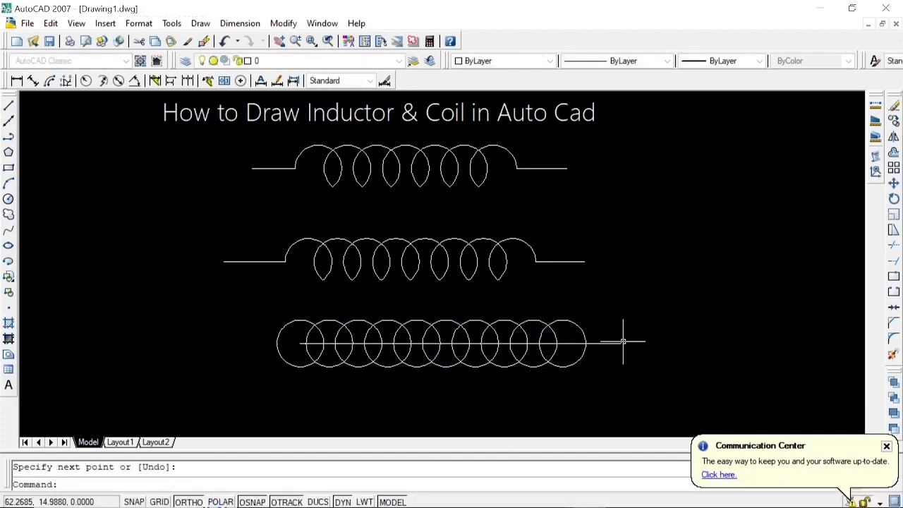
{"action": "key", "text": "Return"}
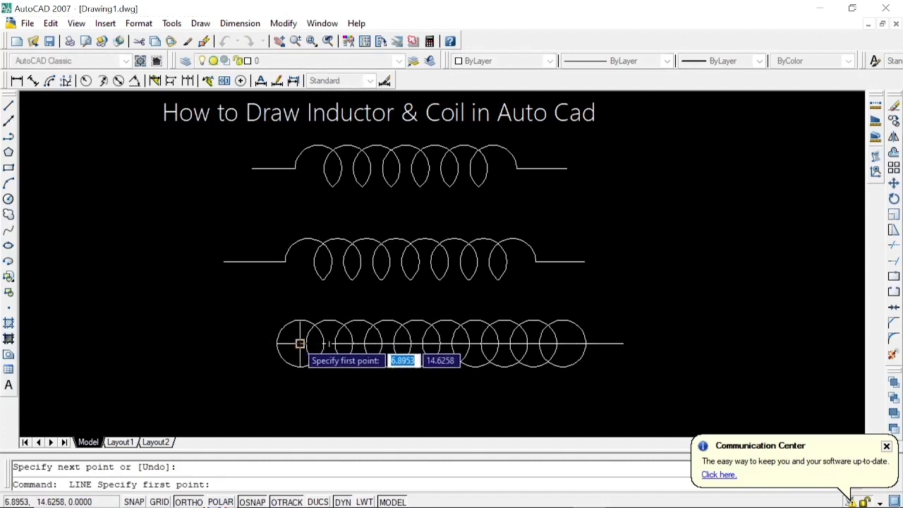
{"action": "left_click", "coordinate": [329, 343]}
{"action": "left_click", "coordinate": [230, 344]}
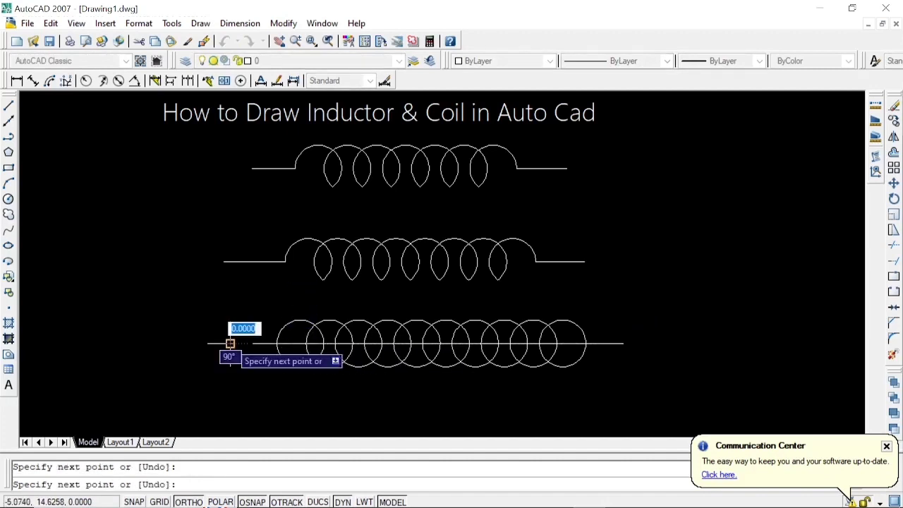
{"action": "key", "text": "Return"}
Step: Trim away the outer lower arcs of all ten circles in the bottom row, using the circles and horizontal lines as cutting edges
{"action": "left_click", "coordinate": [213, 311]}
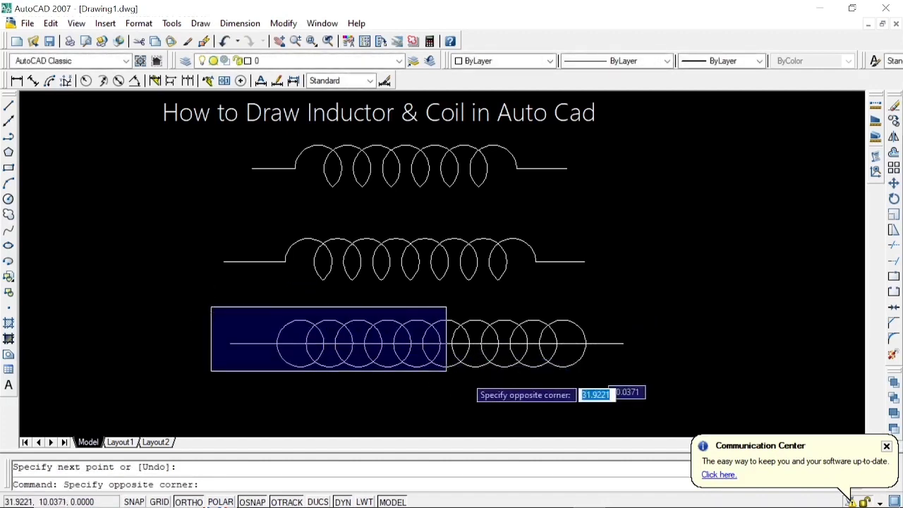
{"action": "left_click", "coordinate": [642, 399]}
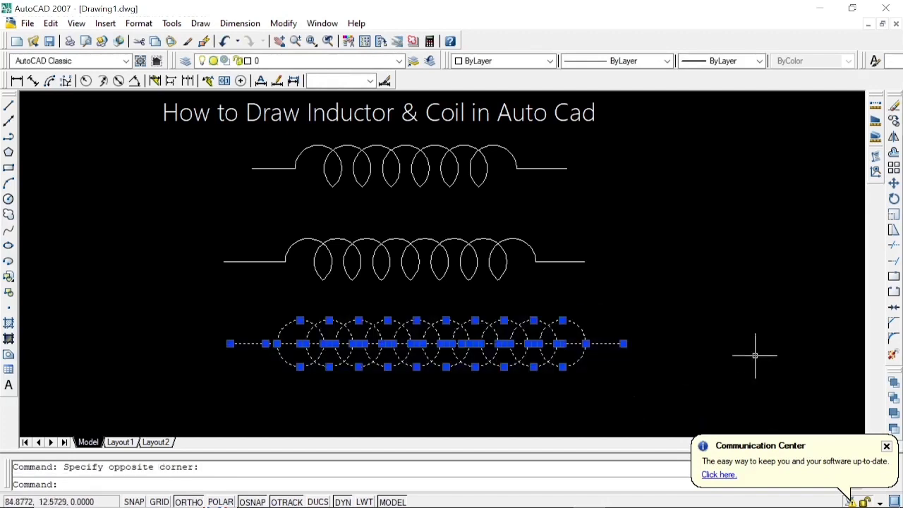
{"action": "left_click", "coordinate": [894, 245]}
{"action": "scroll", "coordinate": [532, 363], "scroll_direction": "up", "scroll_amount": 2}
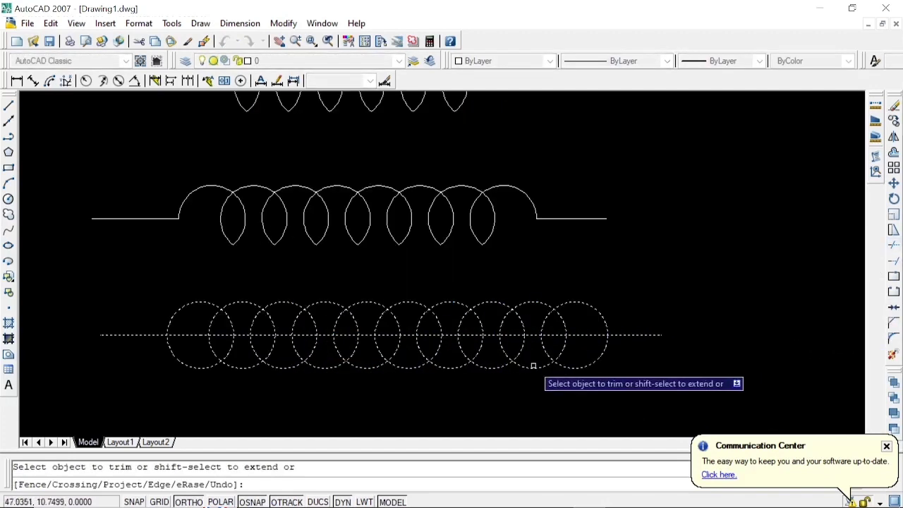
{"action": "left_click", "coordinate": [589, 368]}
{"action": "left_click", "coordinate": [537, 368]}
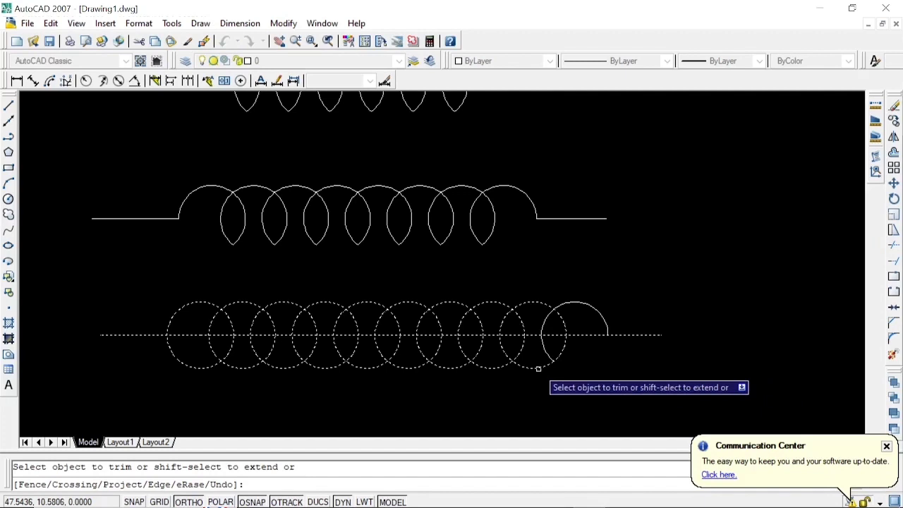
{"action": "left_click", "coordinate": [491, 369]}
{"action": "left_click", "coordinate": [458, 369]}
{"action": "left_click", "coordinate": [406, 367]}
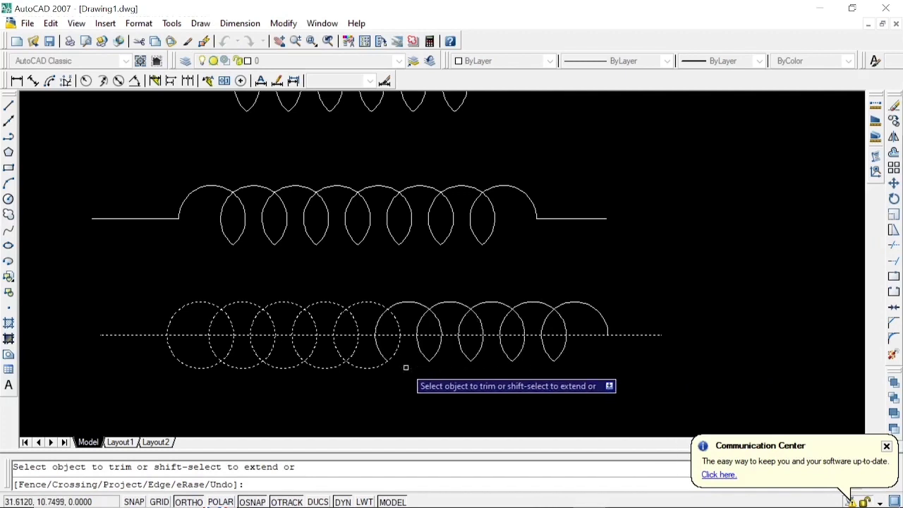
{"action": "left_click", "coordinate": [360, 369]}
{"action": "left_click", "coordinate": [330, 368]}
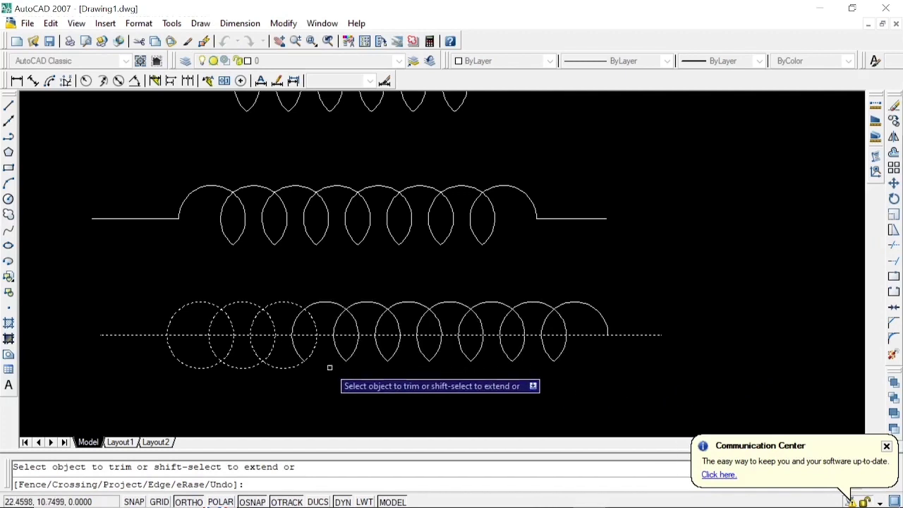
{"action": "left_click", "coordinate": [286, 368]}
{"action": "left_click", "coordinate": [248, 367]}
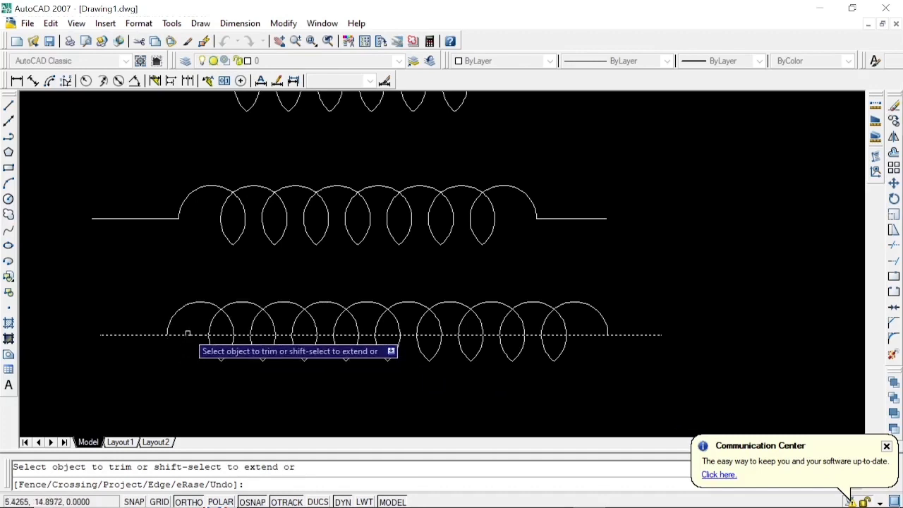
Step: Trim the horizontal line segments inside the bottom ten-loop coil, leaving only the straight leads at both ends
{"action": "left_click", "coordinate": [188, 335]}
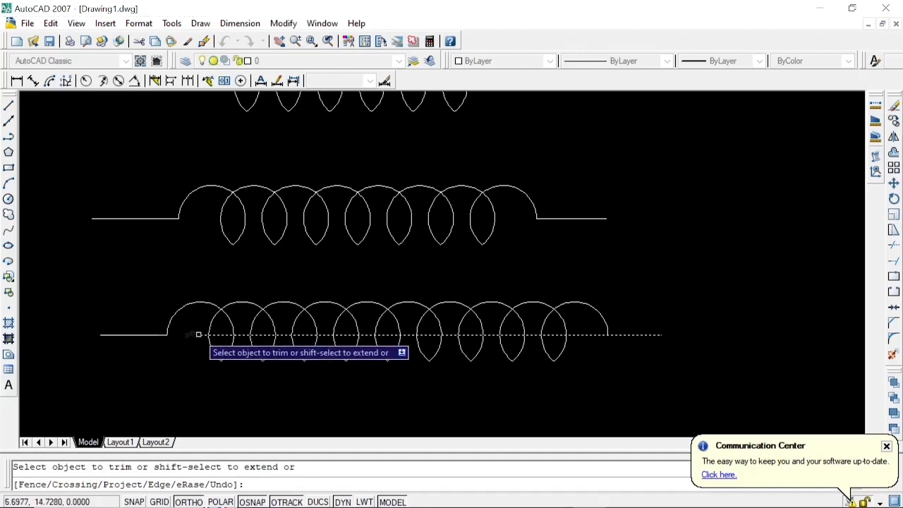
{"action": "left_click", "coordinate": [217, 335]}
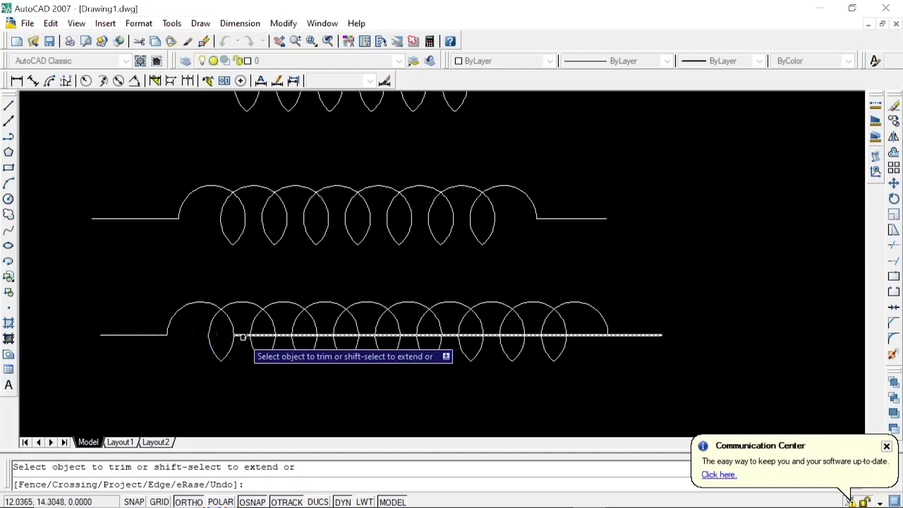
{"action": "left_click", "coordinate": [243, 339]}
{"action": "left_click", "coordinate": [246, 334]}
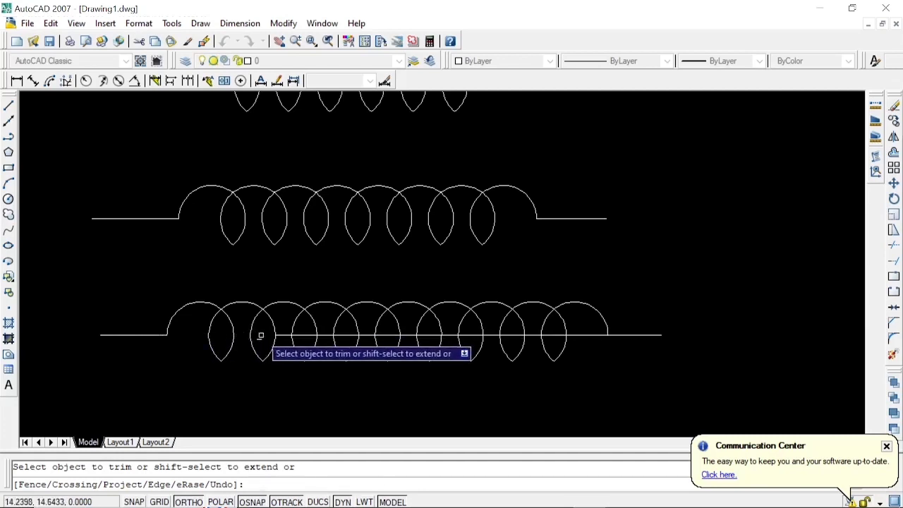
{"action": "left_click", "coordinate": [258, 335]}
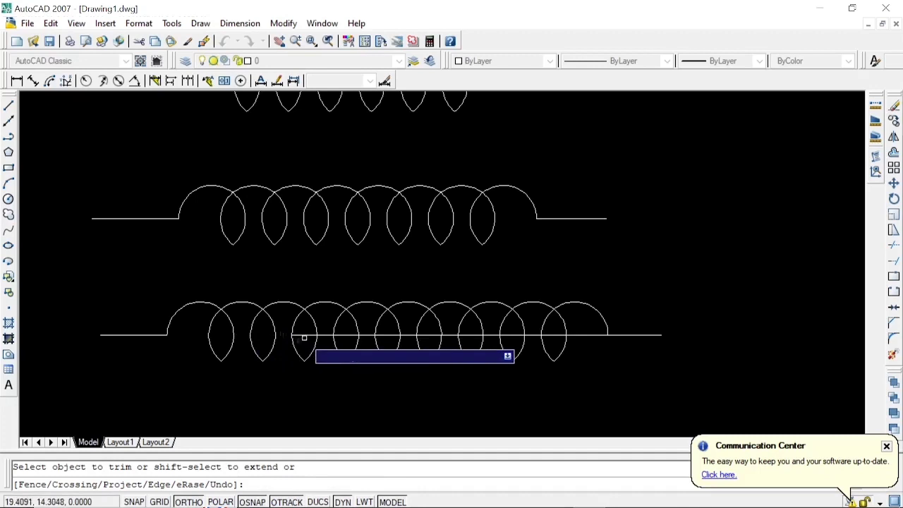
{"action": "left_click", "coordinate": [304, 335]}
{"action": "left_click", "coordinate": [322, 335]}
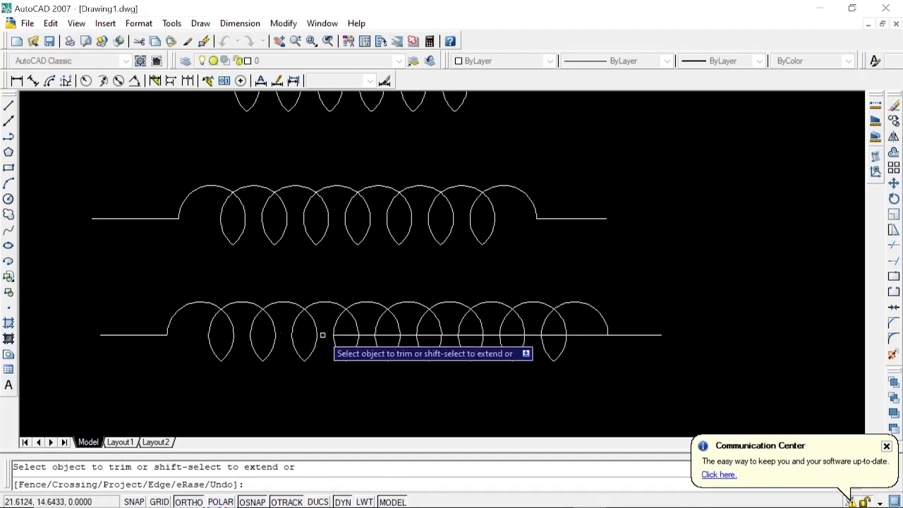
{"action": "left_click", "coordinate": [387, 335]}
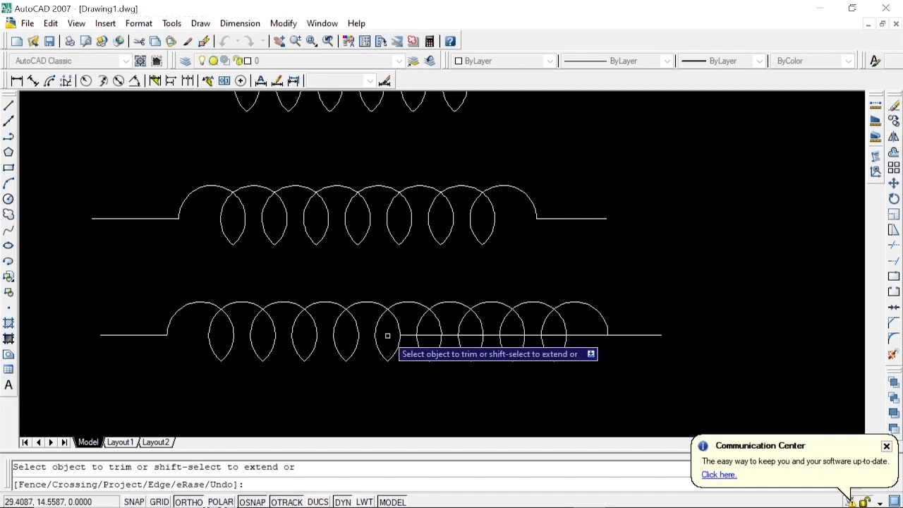
{"action": "left_click", "coordinate": [425, 335]}
{"action": "left_click", "coordinate": [450, 335]}
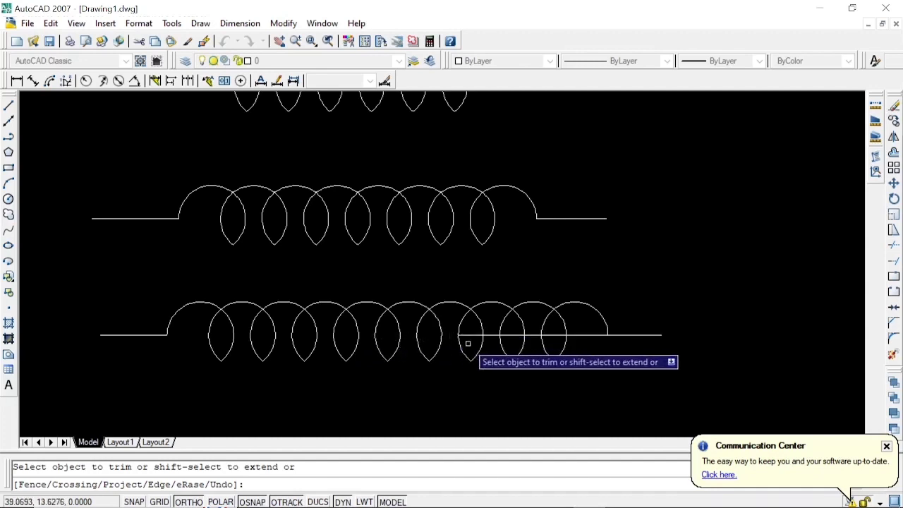
{"action": "left_click", "coordinate": [509, 336]}
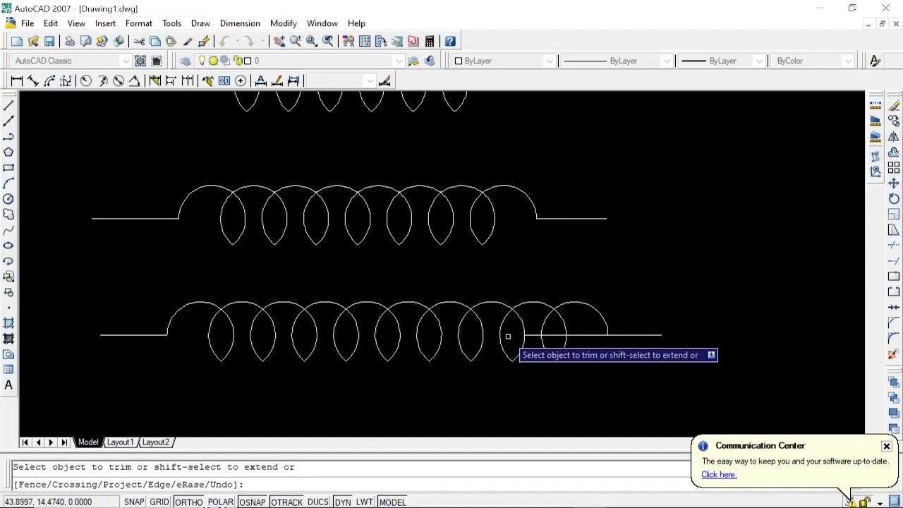
{"action": "left_click", "coordinate": [548, 335]}
{"action": "left_click", "coordinate": [585, 335]}
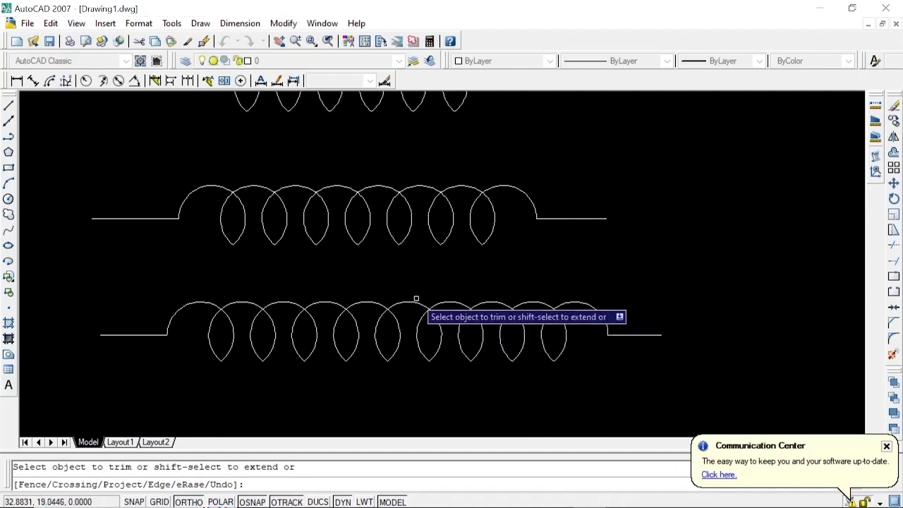
{"action": "scroll", "coordinate": [417, 298], "scroll_direction": "down", "scroll_amount": 3}
{"action": "middle_click_drag", "start_coordinate": [365, 267], "coordinate": [389, 289]}
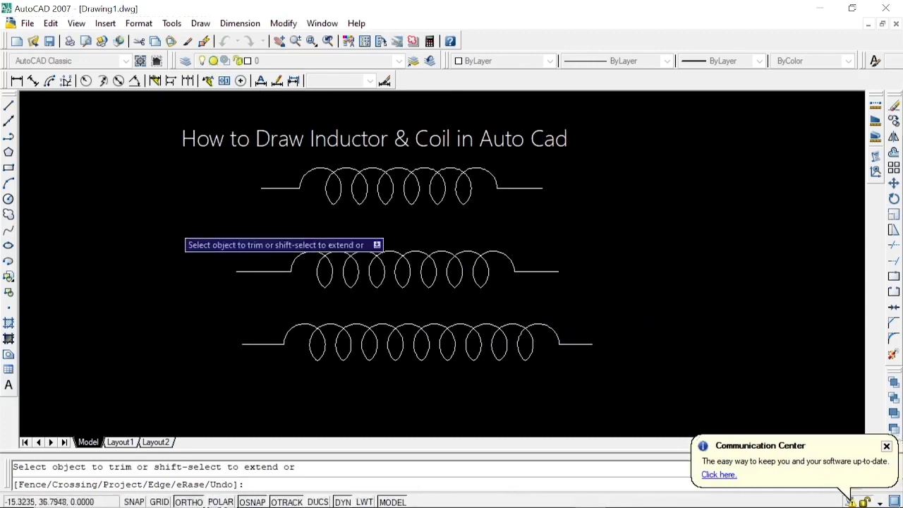